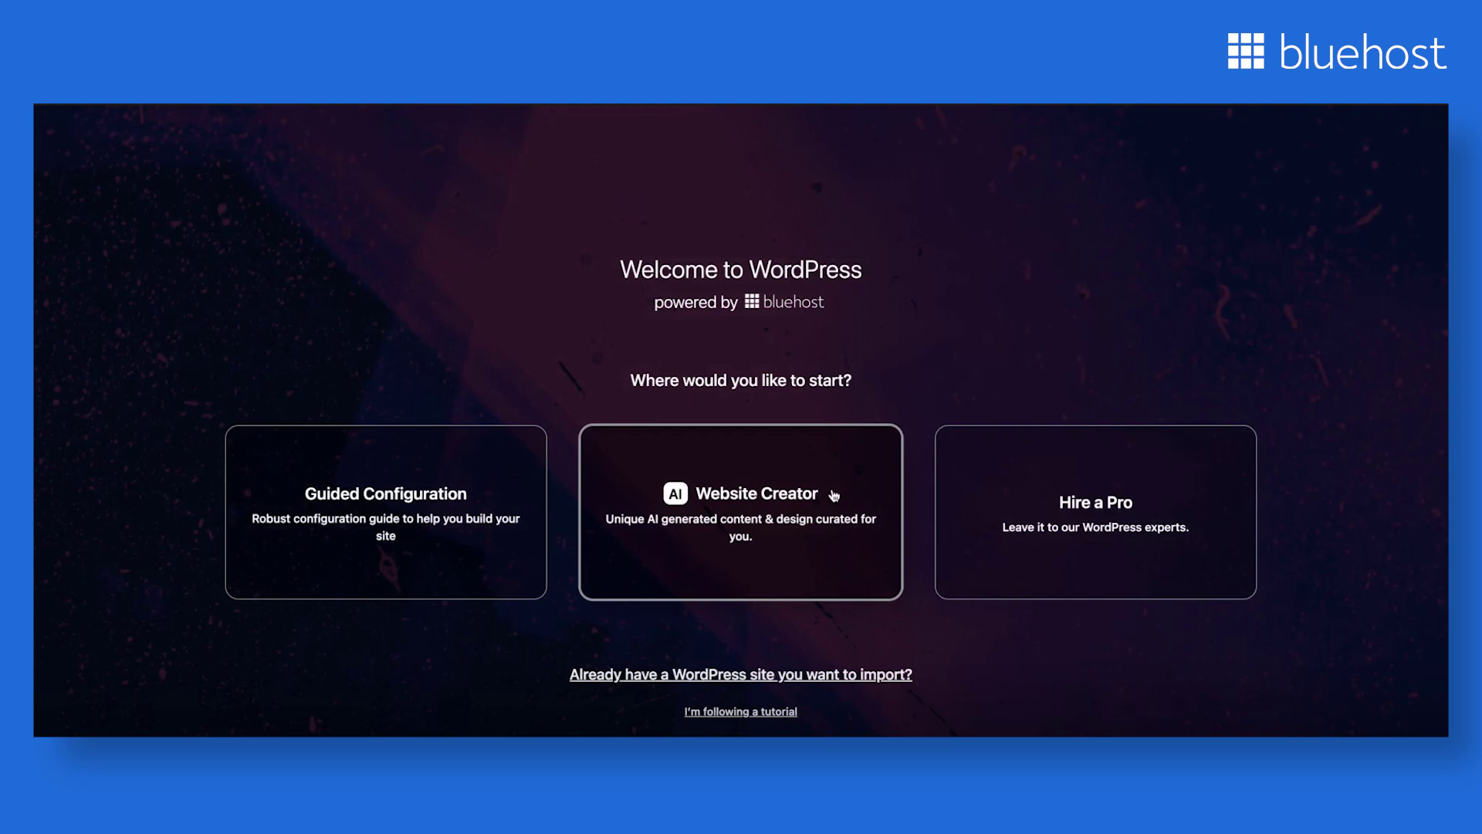
Step: Launch the AI Website Creator and begin describing the café site to build
click(835, 496)
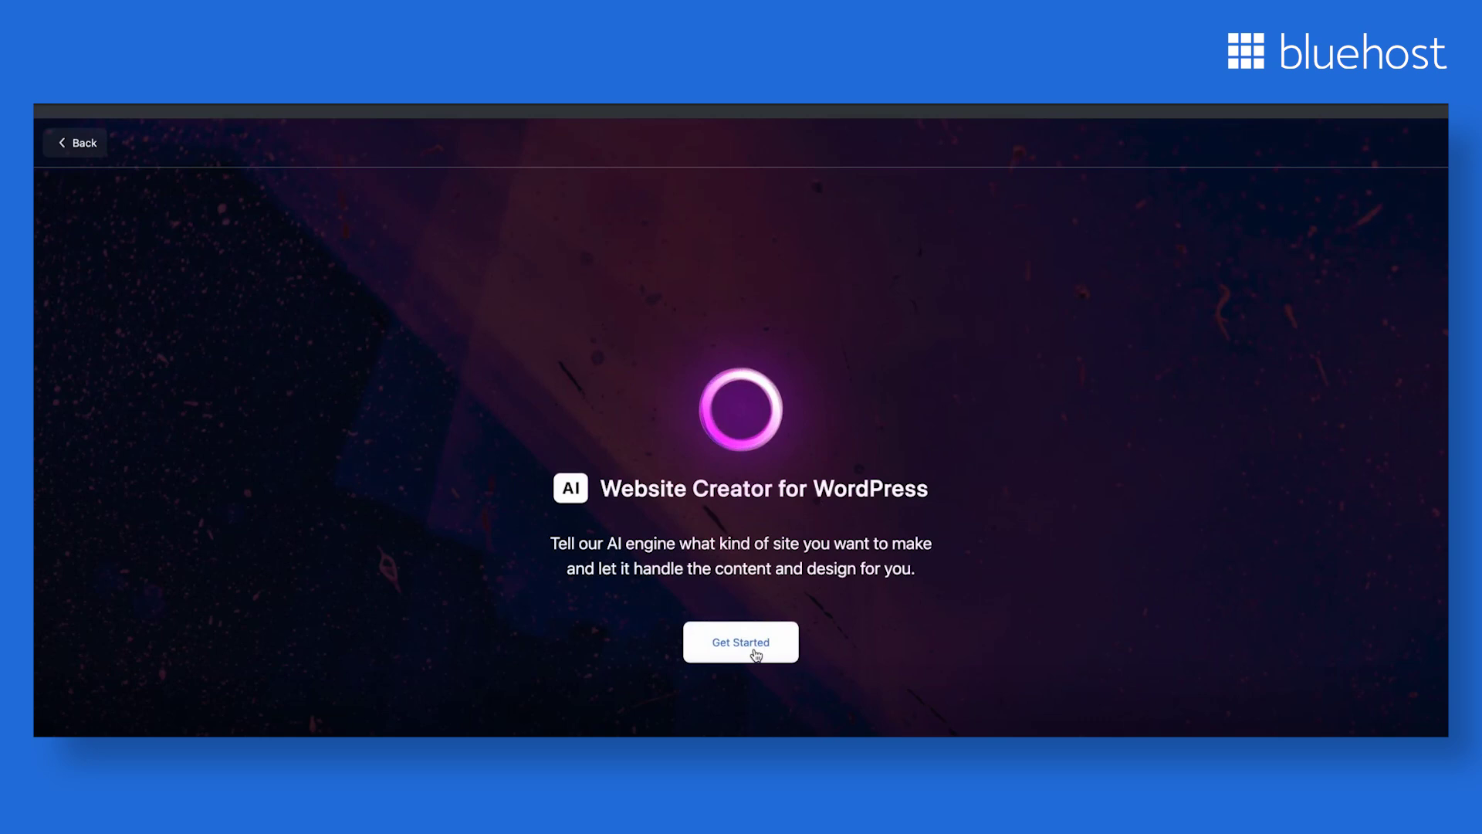
click(755, 654)
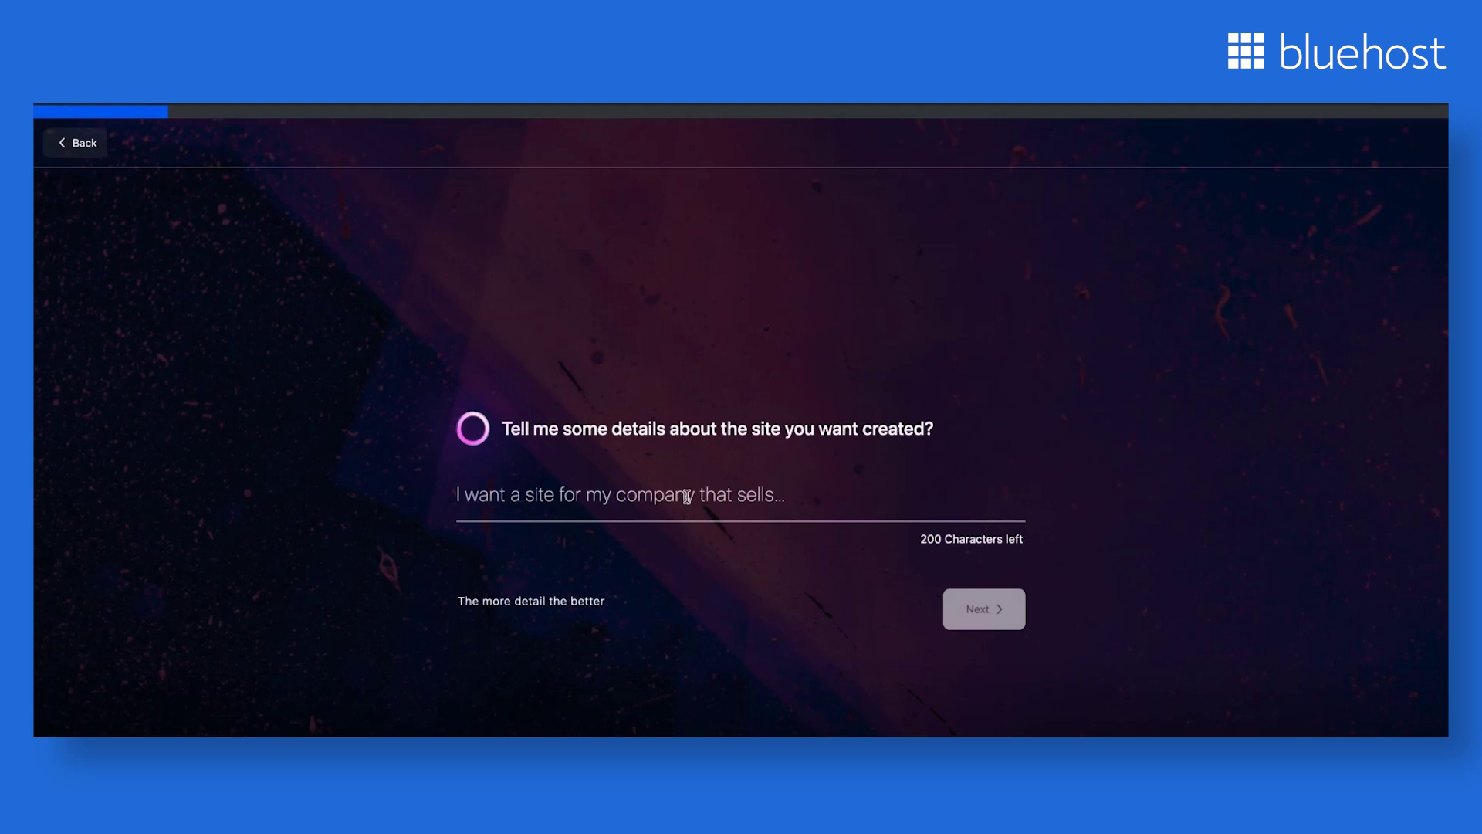
text(Bean There Café - A cozy, sustainable coffee shop in Asheville, North Carolina, focused on fair-trade coffee and local pastries. Their site will feature their menu, special events, and a blog on coffee culture.)
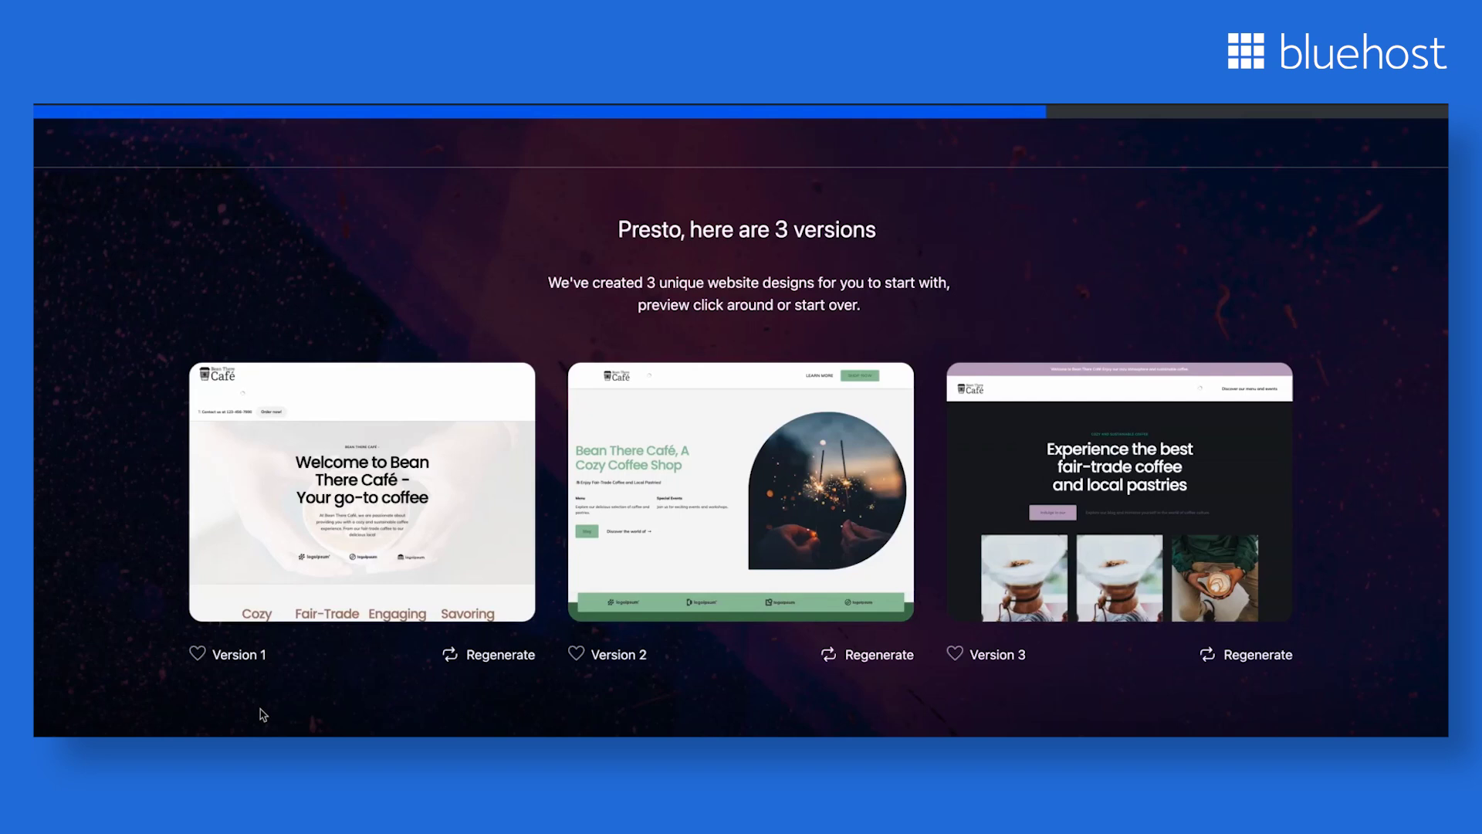
Step: Regenerate Versions 1, 2 and 3 to get three more café design variations
click(513, 667)
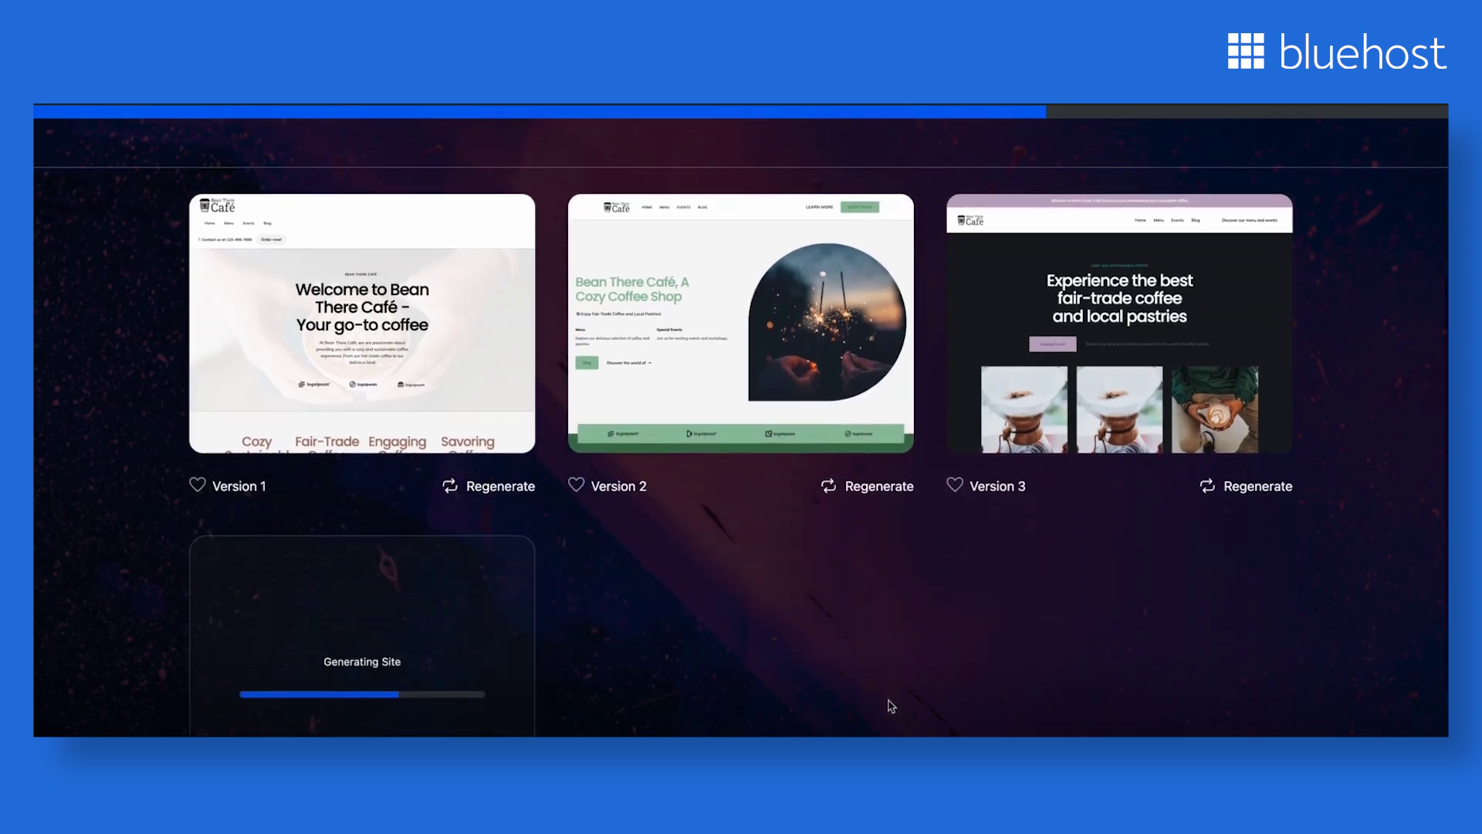
click(887, 490)
click(1280, 345)
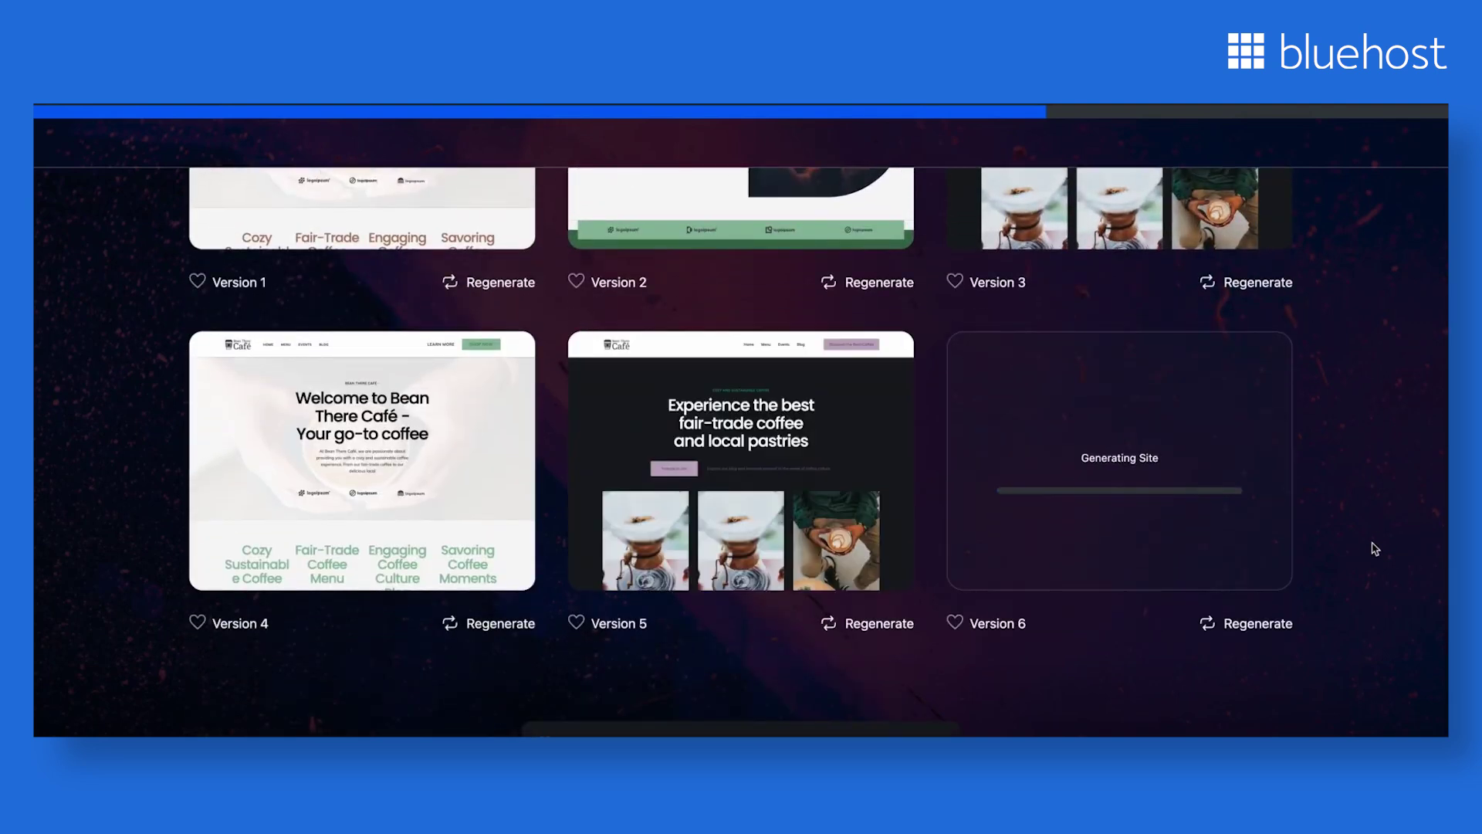
Step: Favourite Version 6 and bring Version 4 up in full-size preview
click(954, 623)
mouse_move(351, 528)
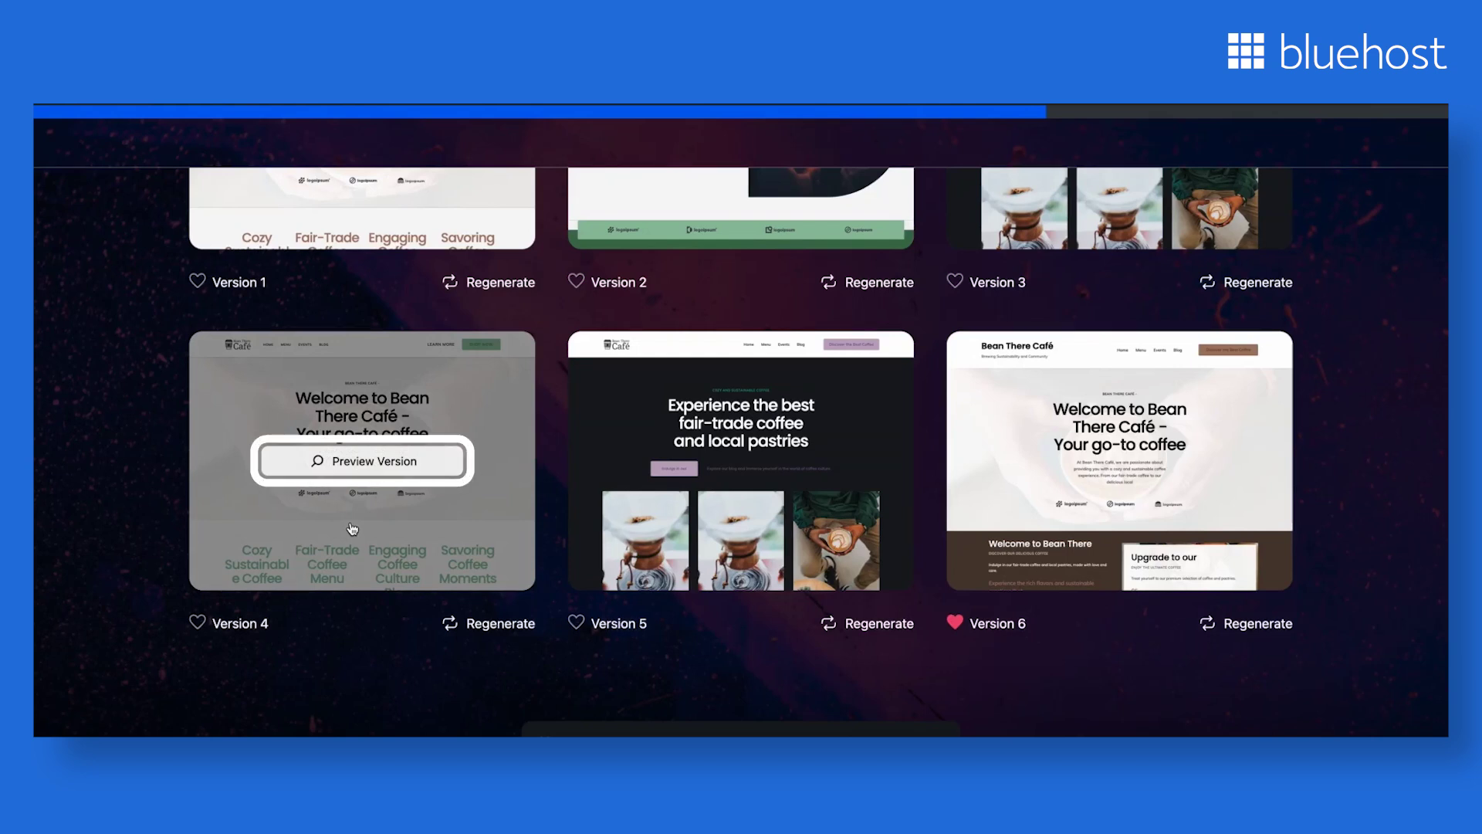
click(396, 475)
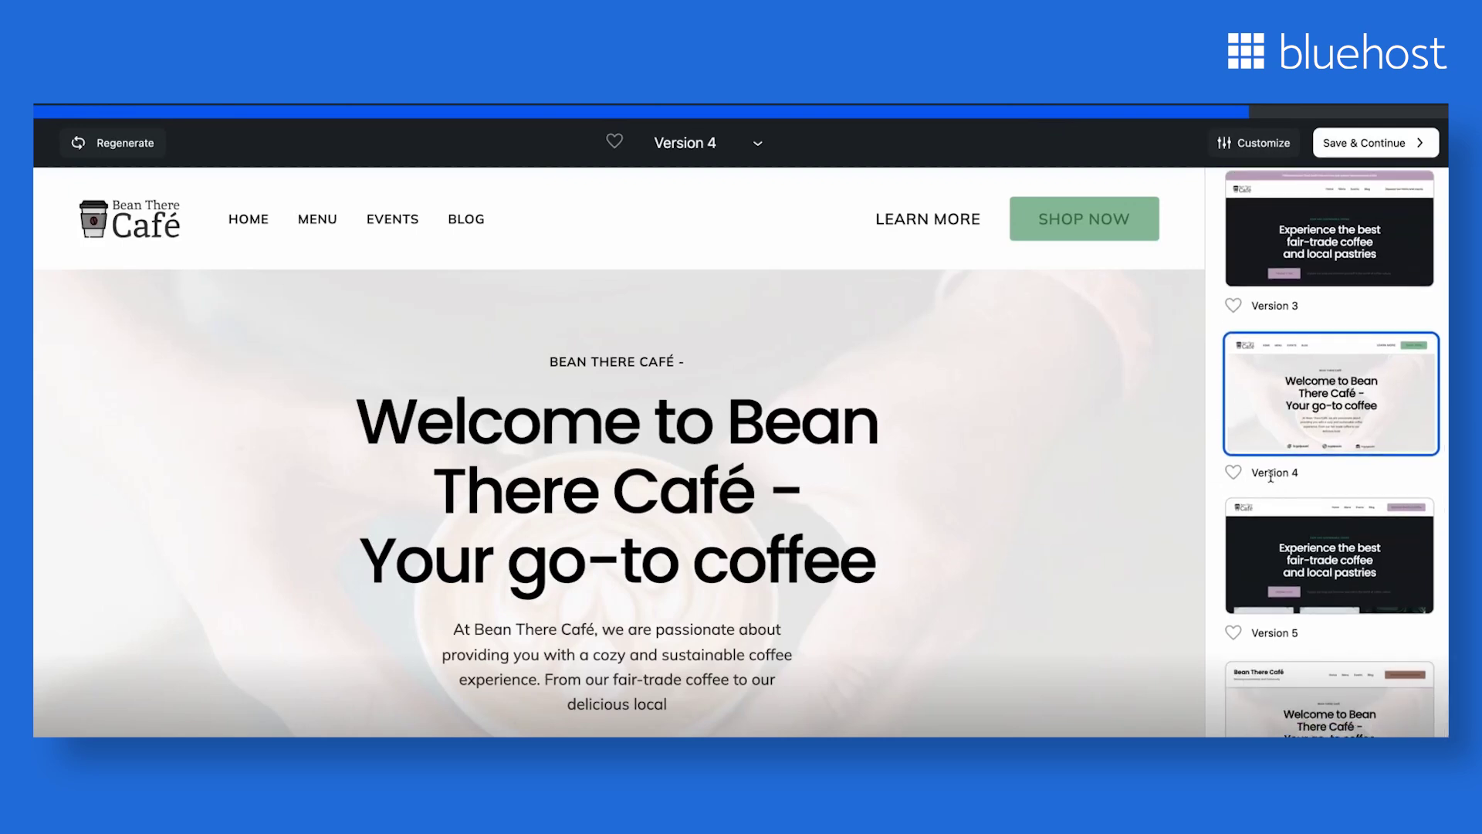
Step: Favourite Version 4 and try the grey-blue and purple palettes in Customize
click(1233, 473)
scroll(1265, 346, up, 1)
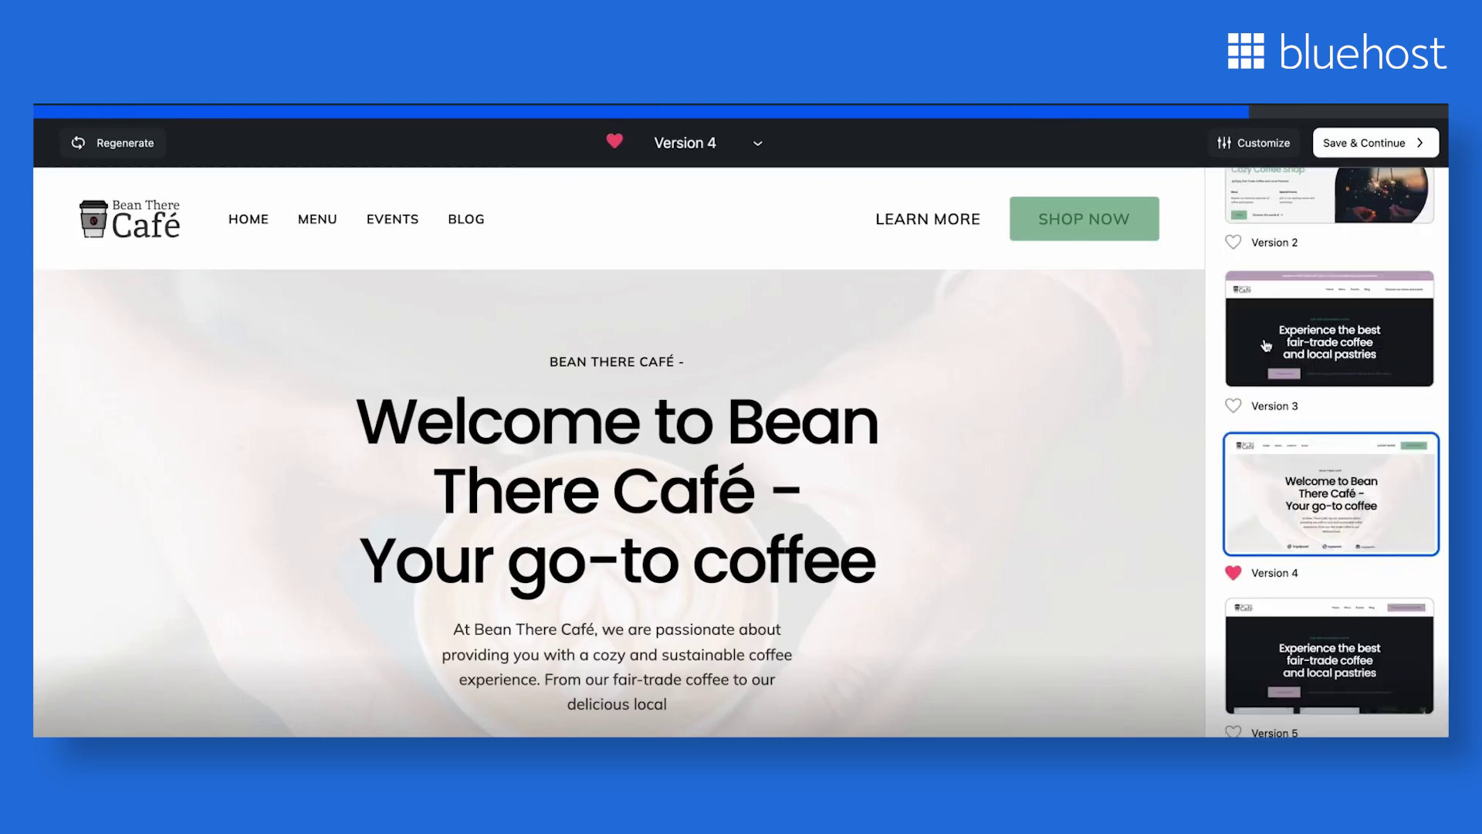
click(1257, 153)
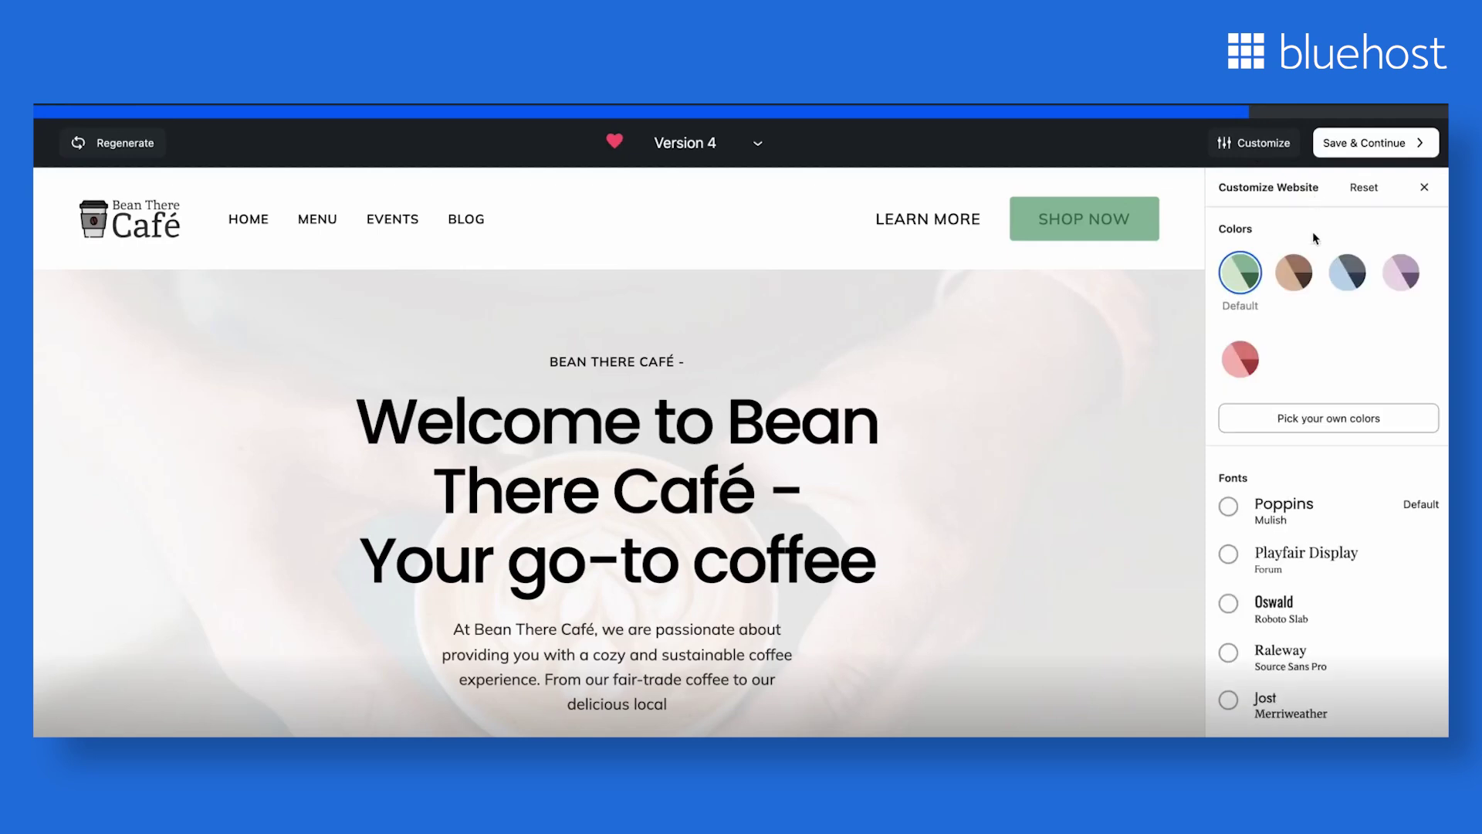
click(1347, 278)
click(1398, 284)
Step: Apply the brown colour palette and save the design to continue to the live site
click(1296, 278)
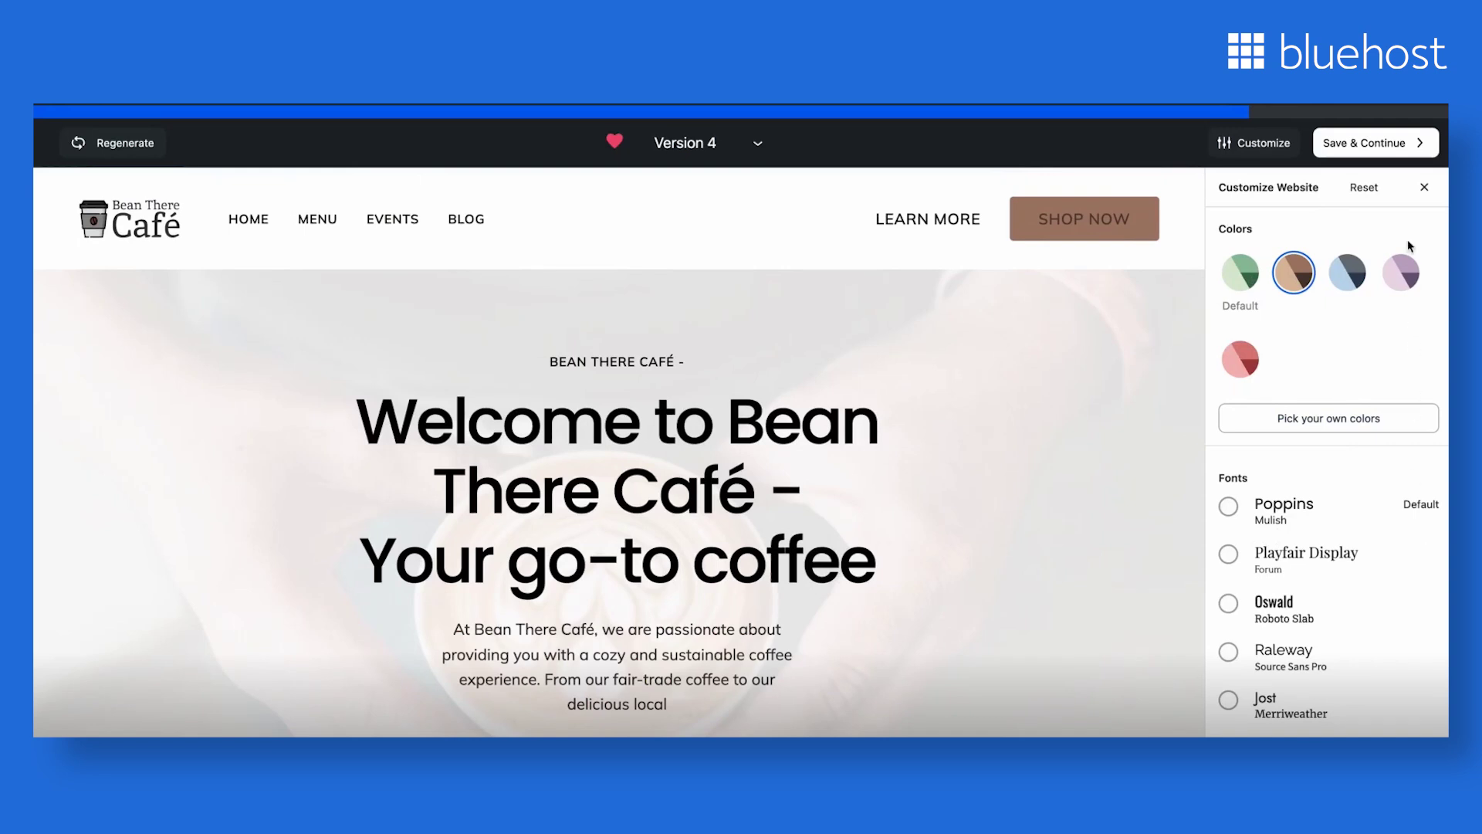
click(1400, 146)
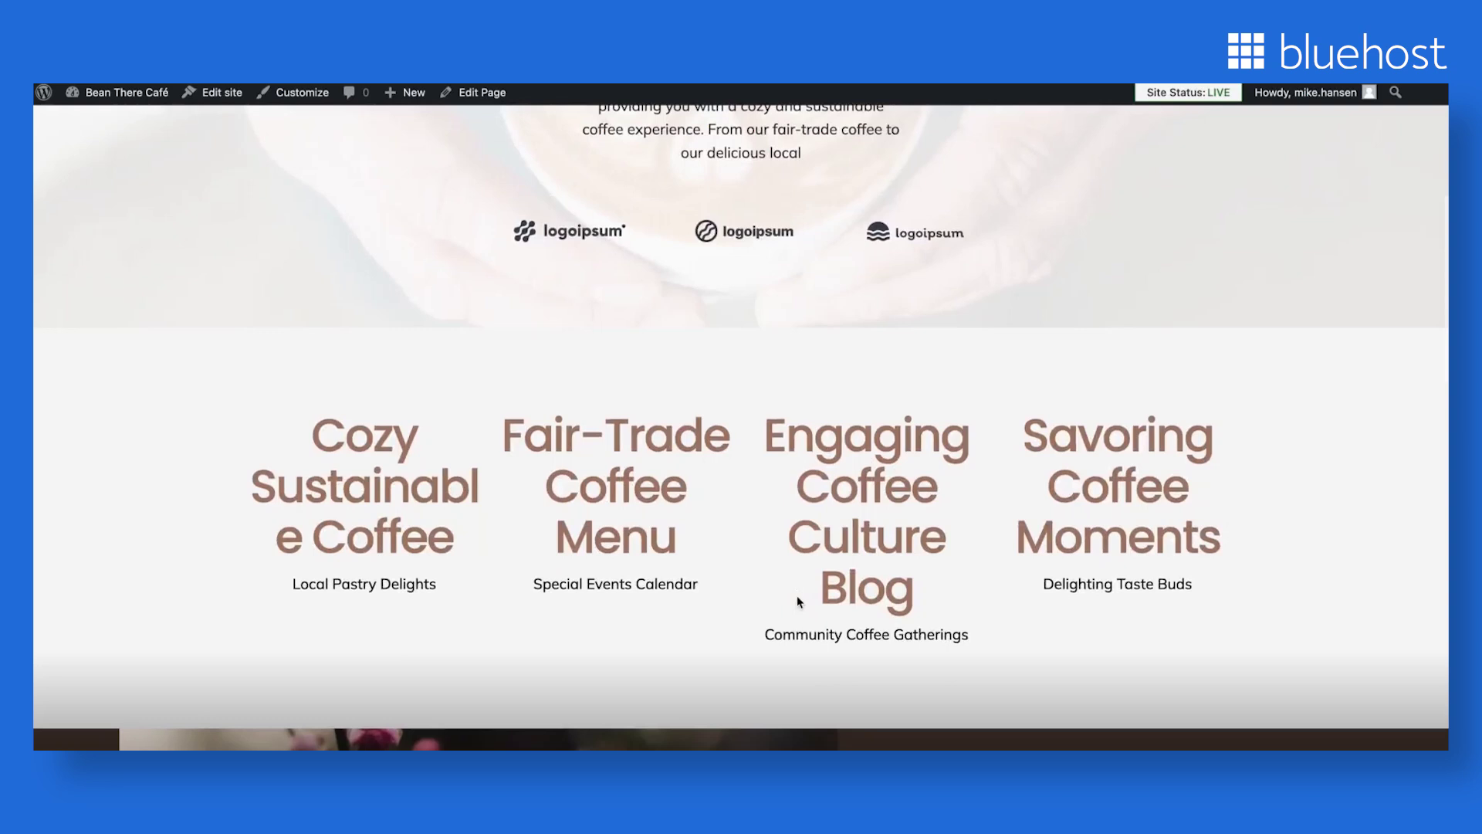
scroll(798, 595, down, 2)
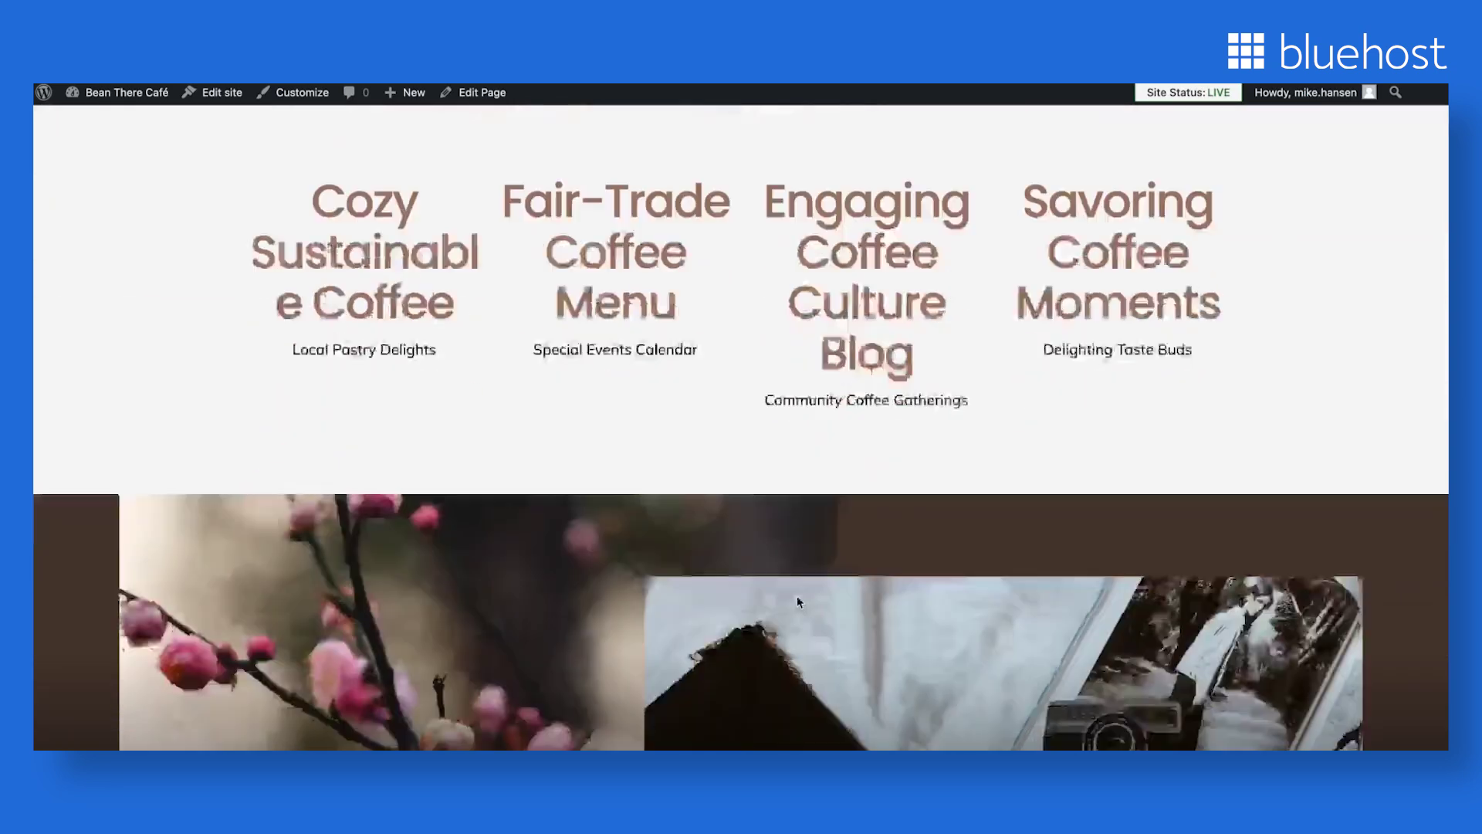
scroll(796, 595, up, 3)
scroll(797, 595, up, 4)
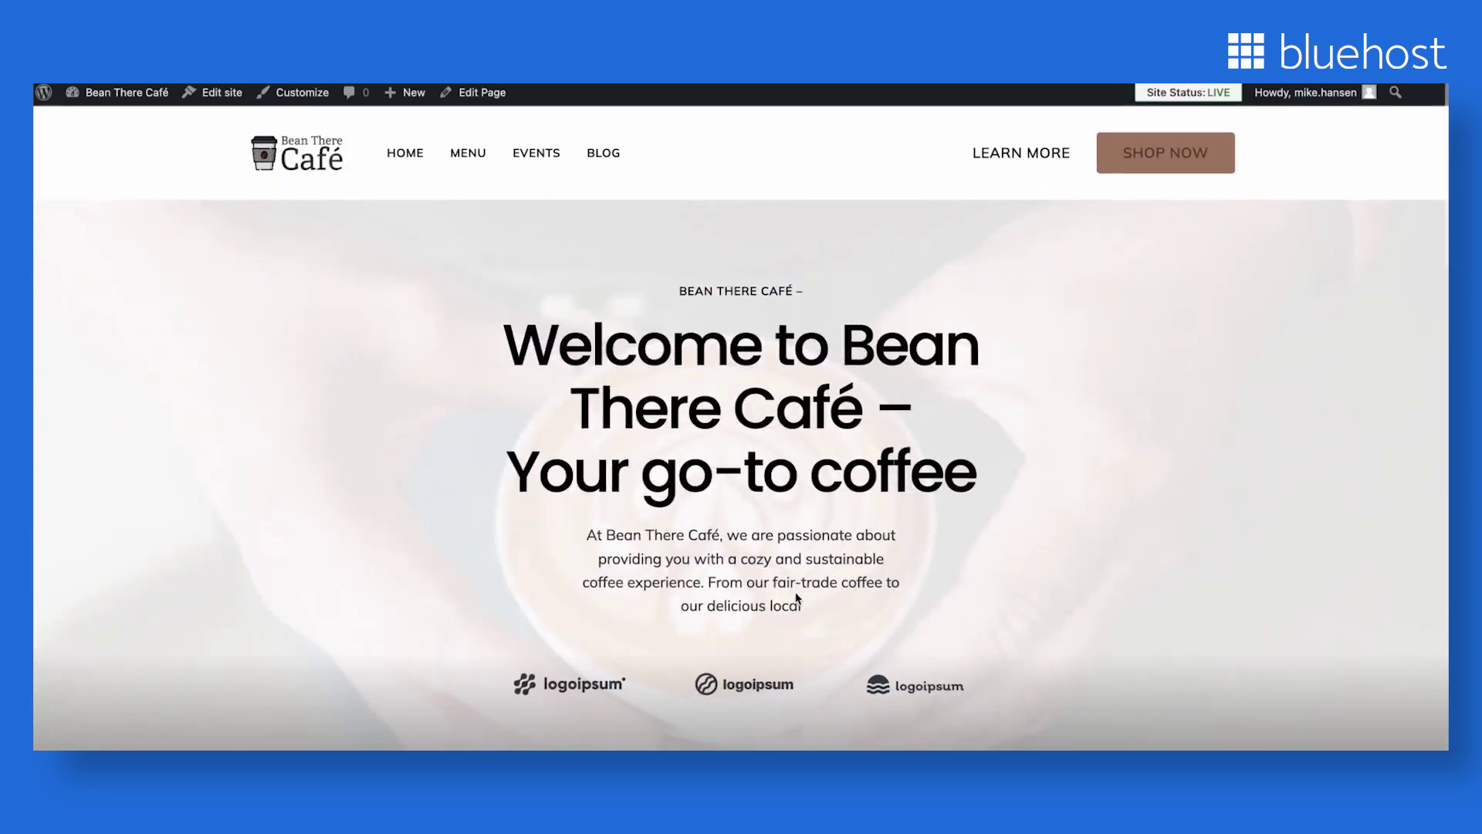
Step: Edit the homepage, replace the collage photo, and return to the Pages list
click(475, 93)
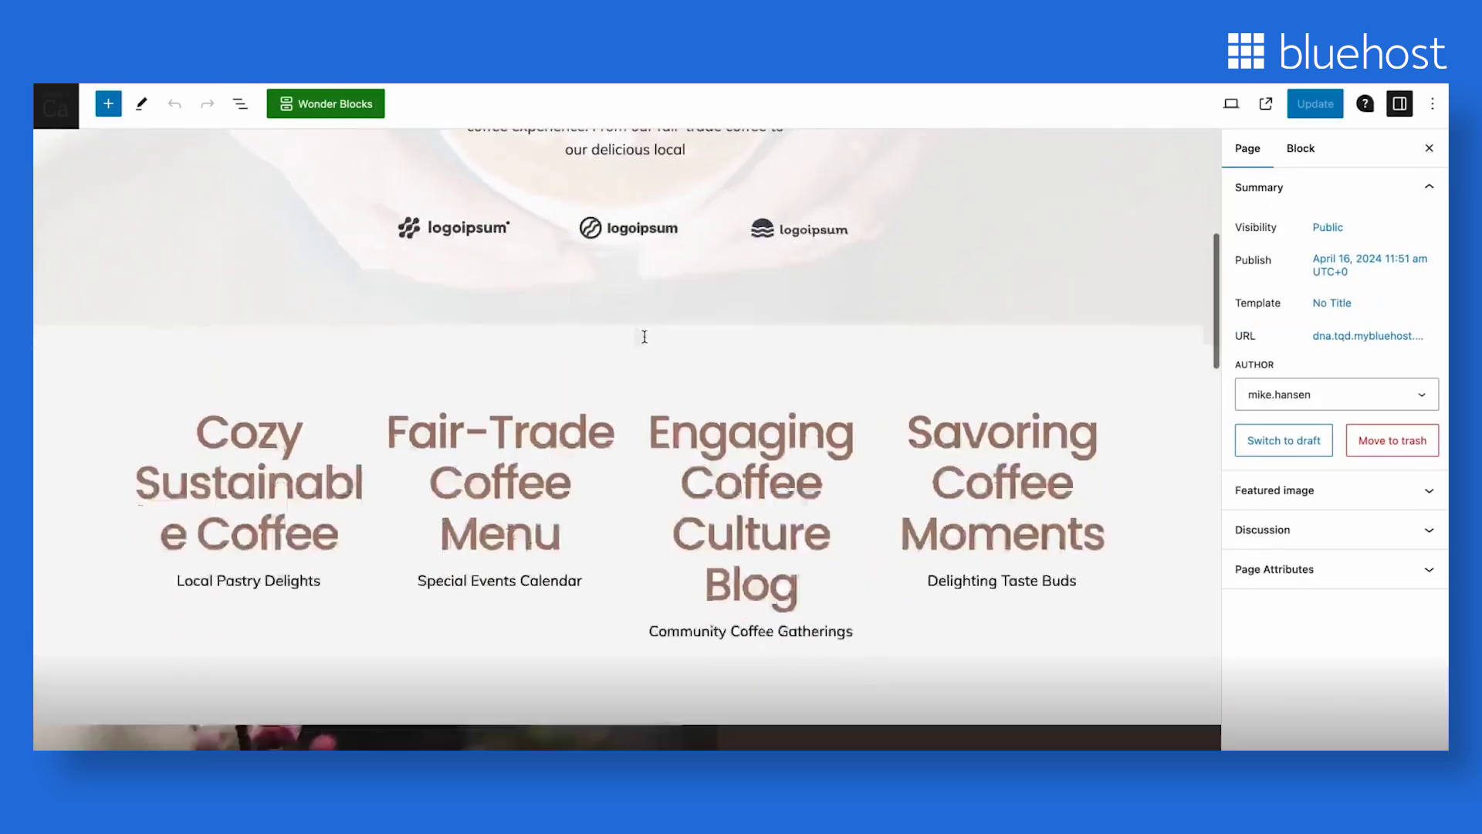
scroll(639, 348, down, 3)
scroll(633, 420, down, 2)
scroll(633, 420, down, 1)
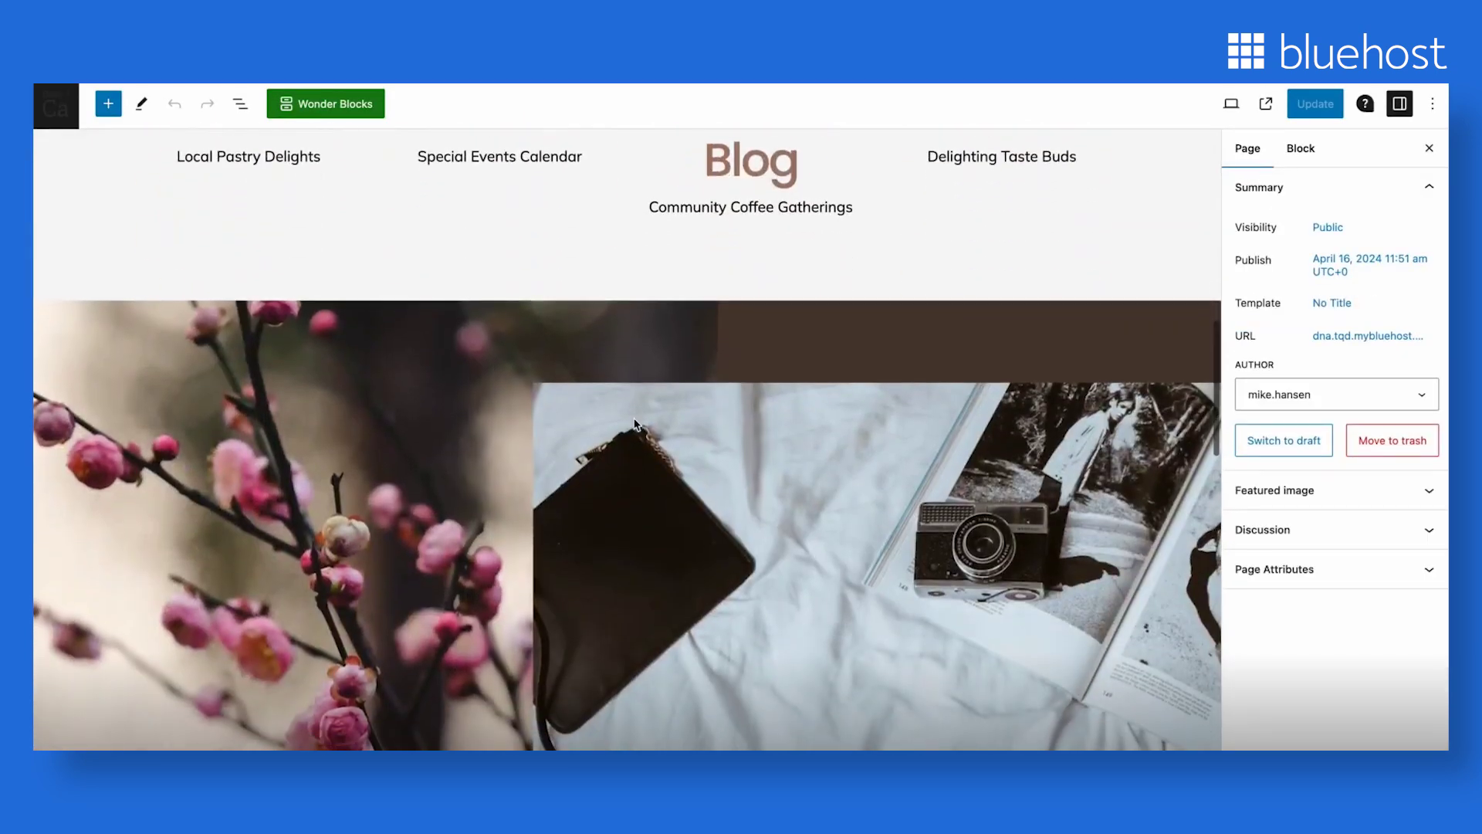
scroll(634, 420, down, 5)
scroll(521, 440, down, 1)
click(375, 470)
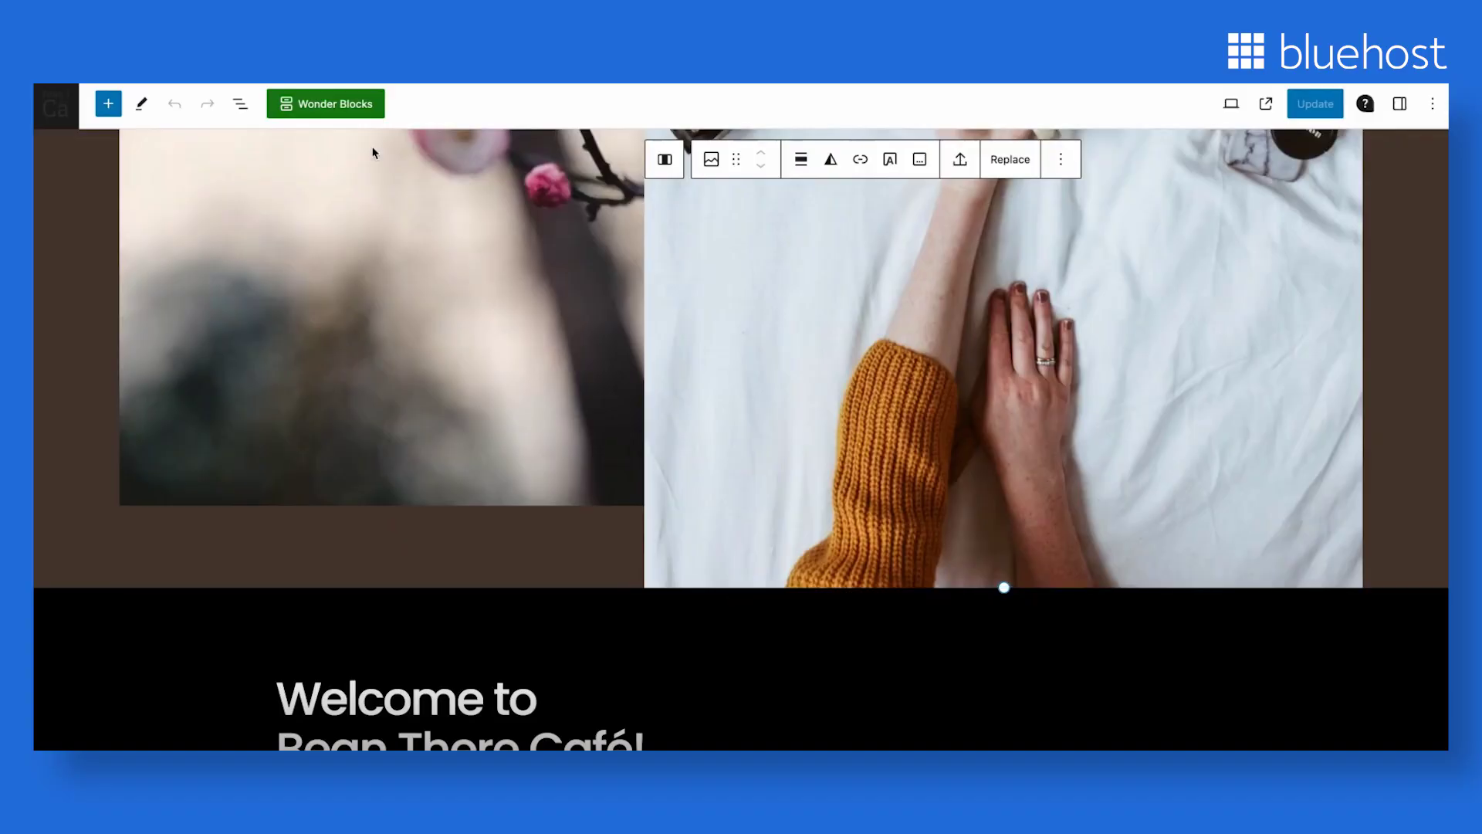
click(58, 112)
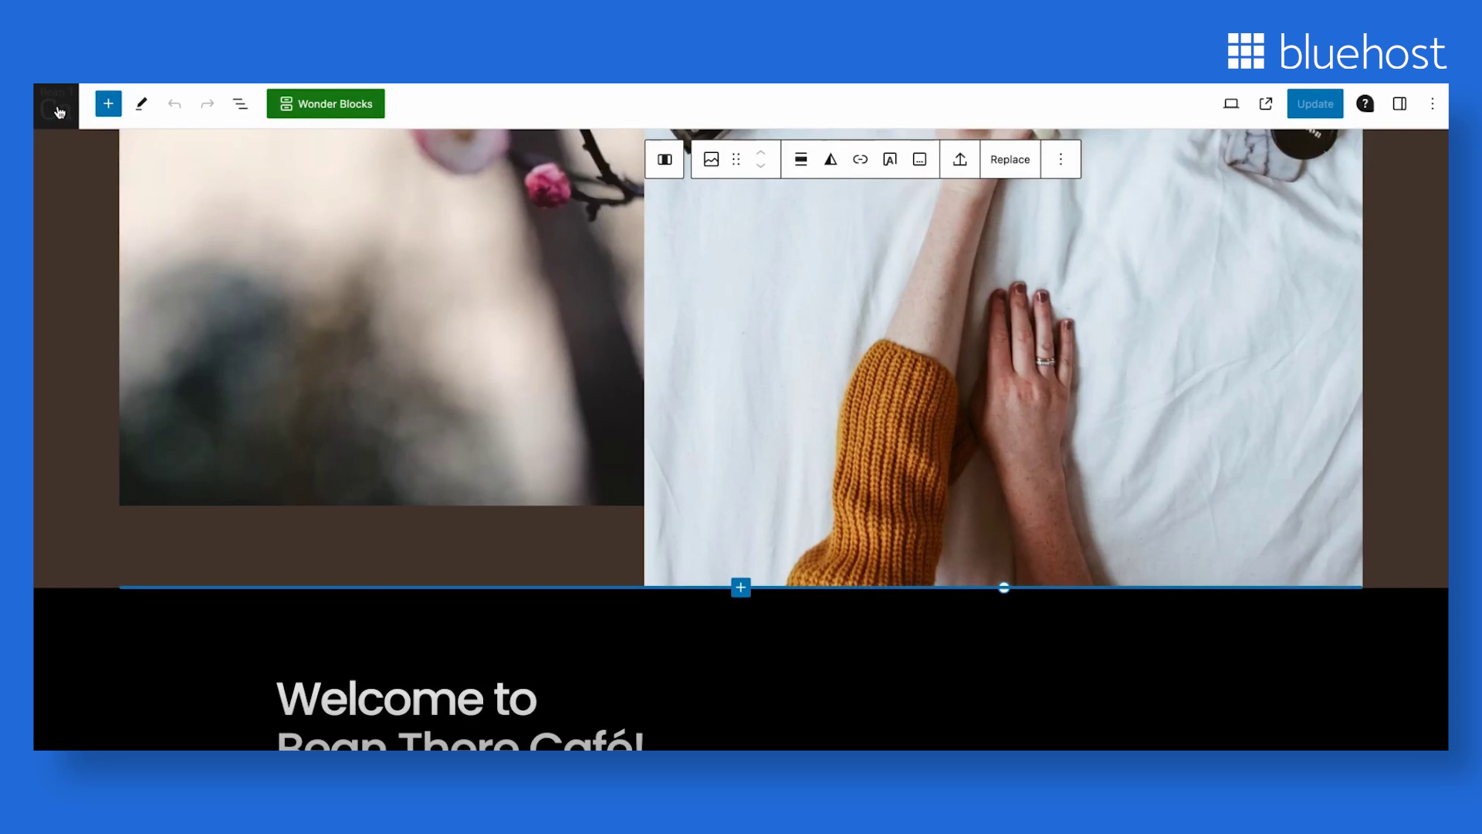
mouse_move(91, 497)
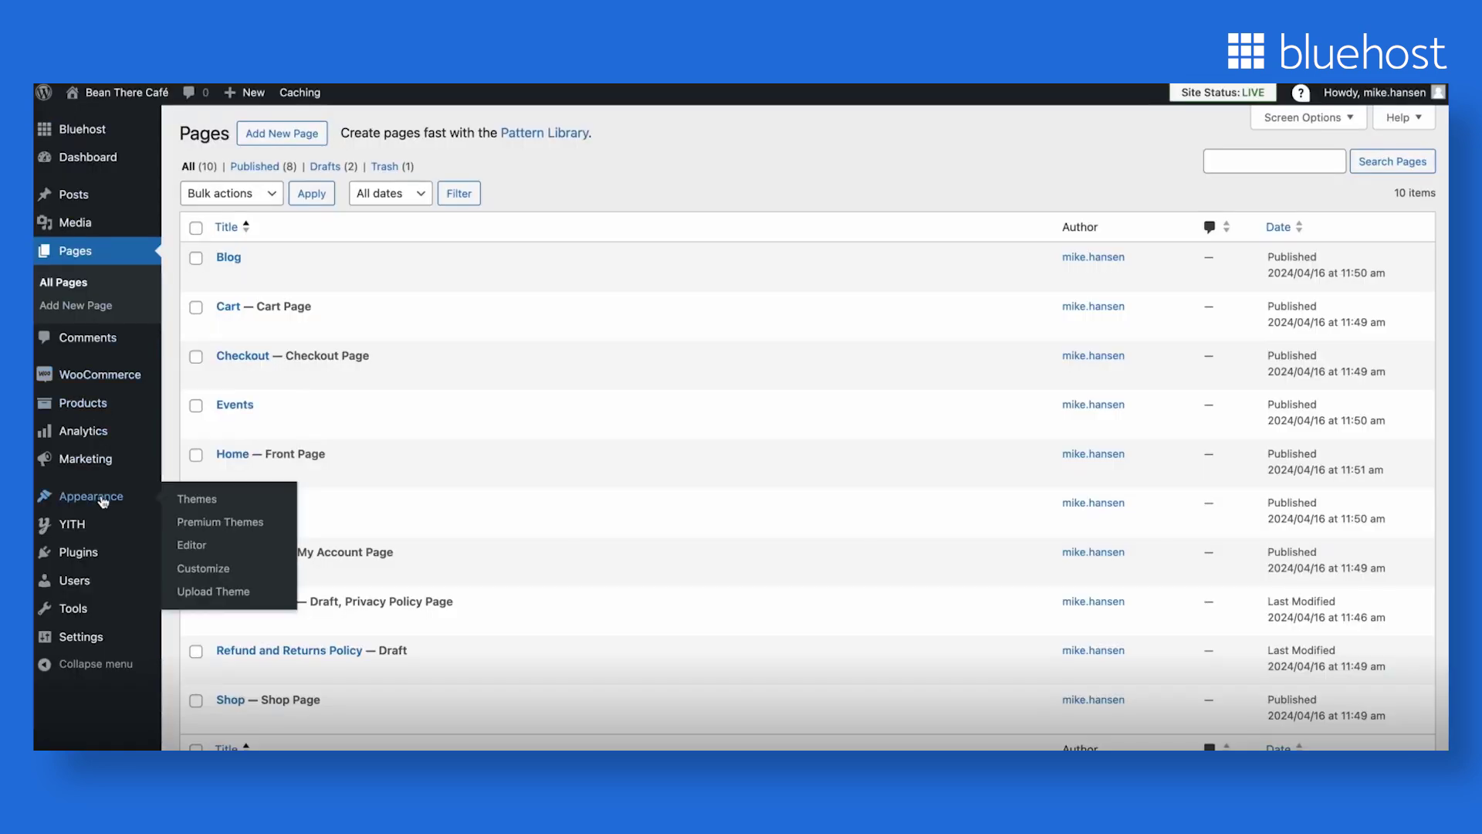
Step: View the installed themes to confirm the active Version 4 theme
click(219, 498)
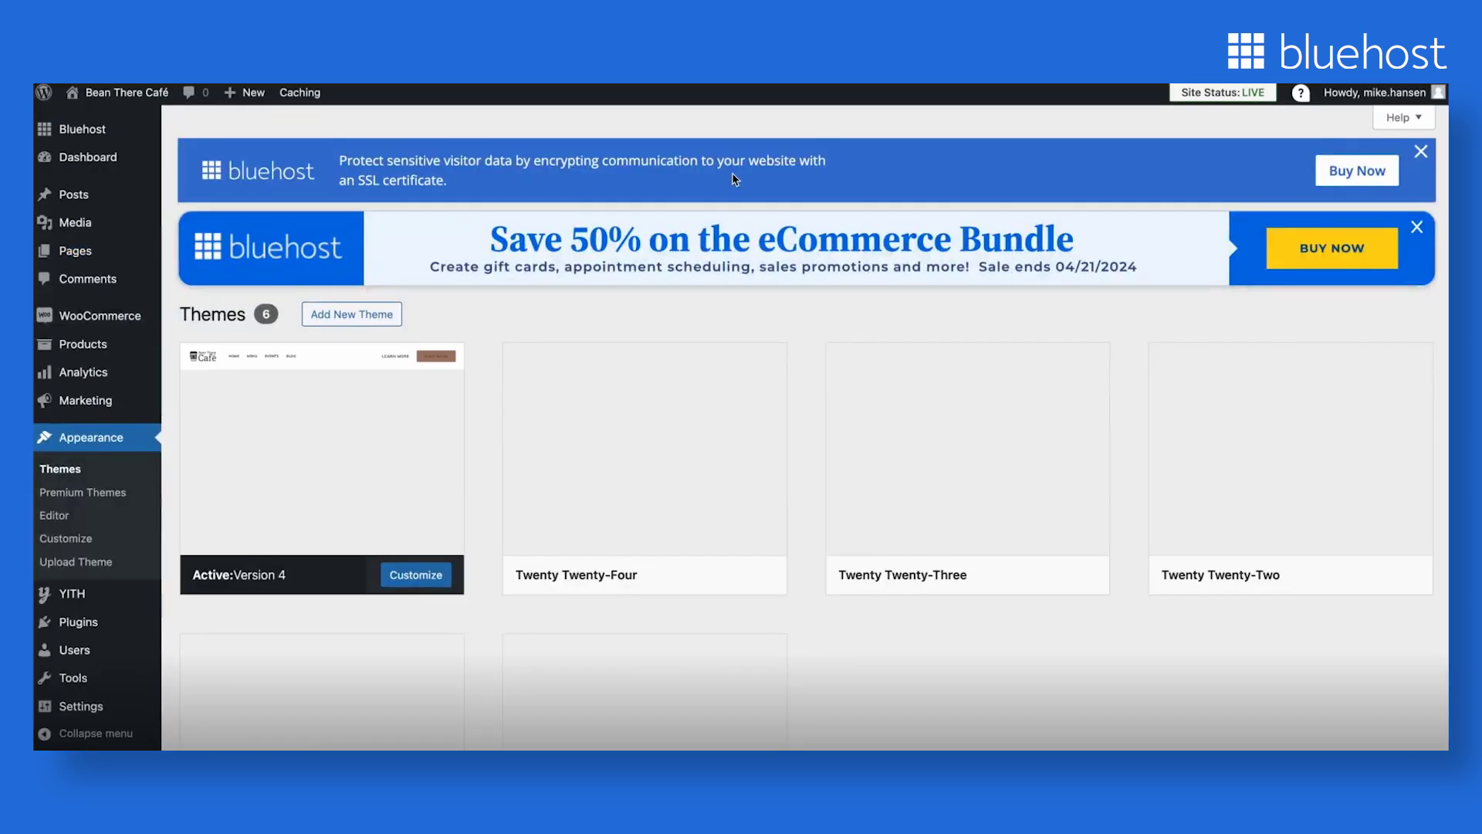
scroll(494, 669, down, 2)
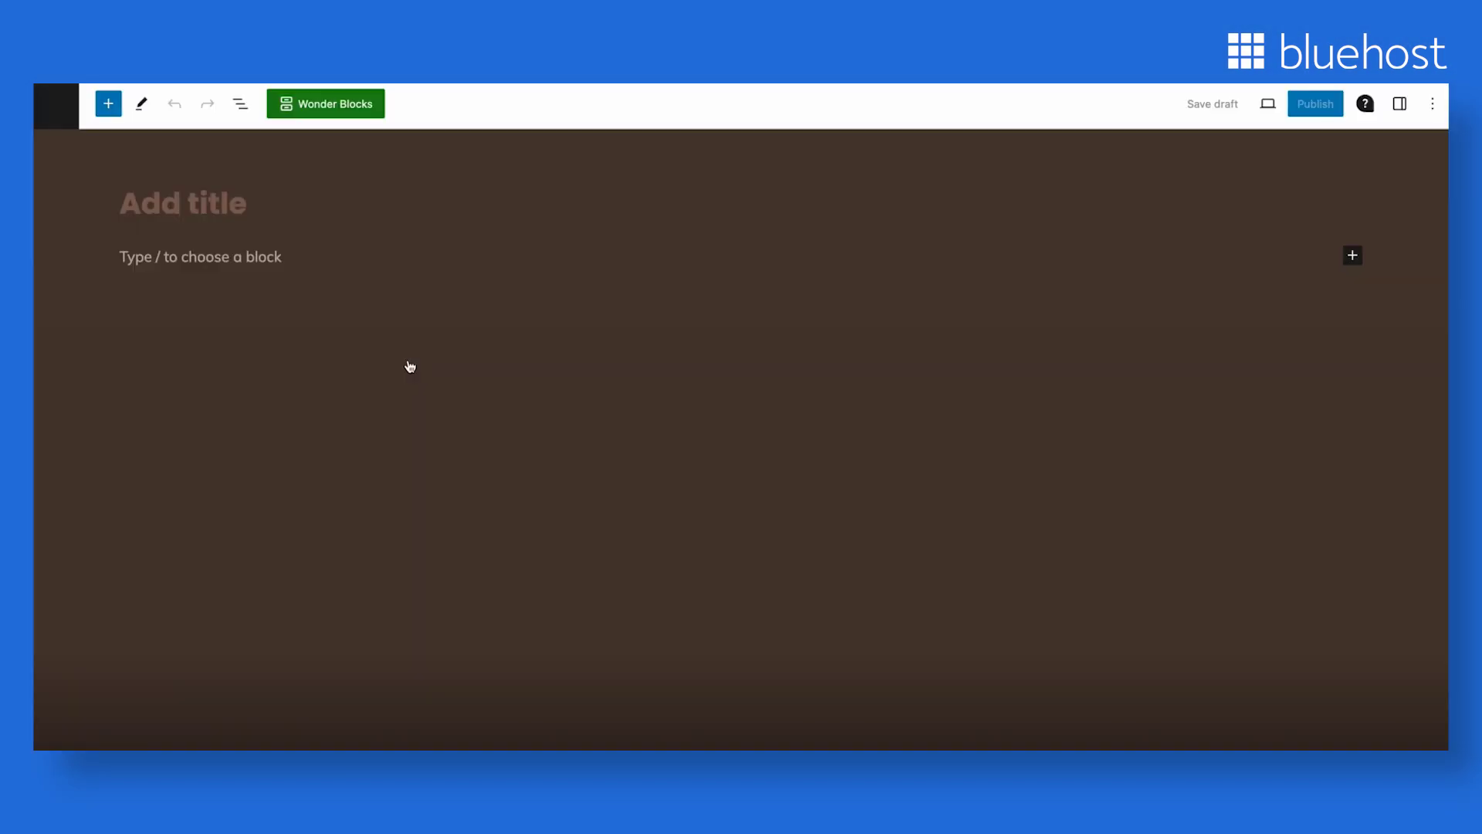
Step: Load the Wonder Blocks pattern library on the blank new page
click(331, 110)
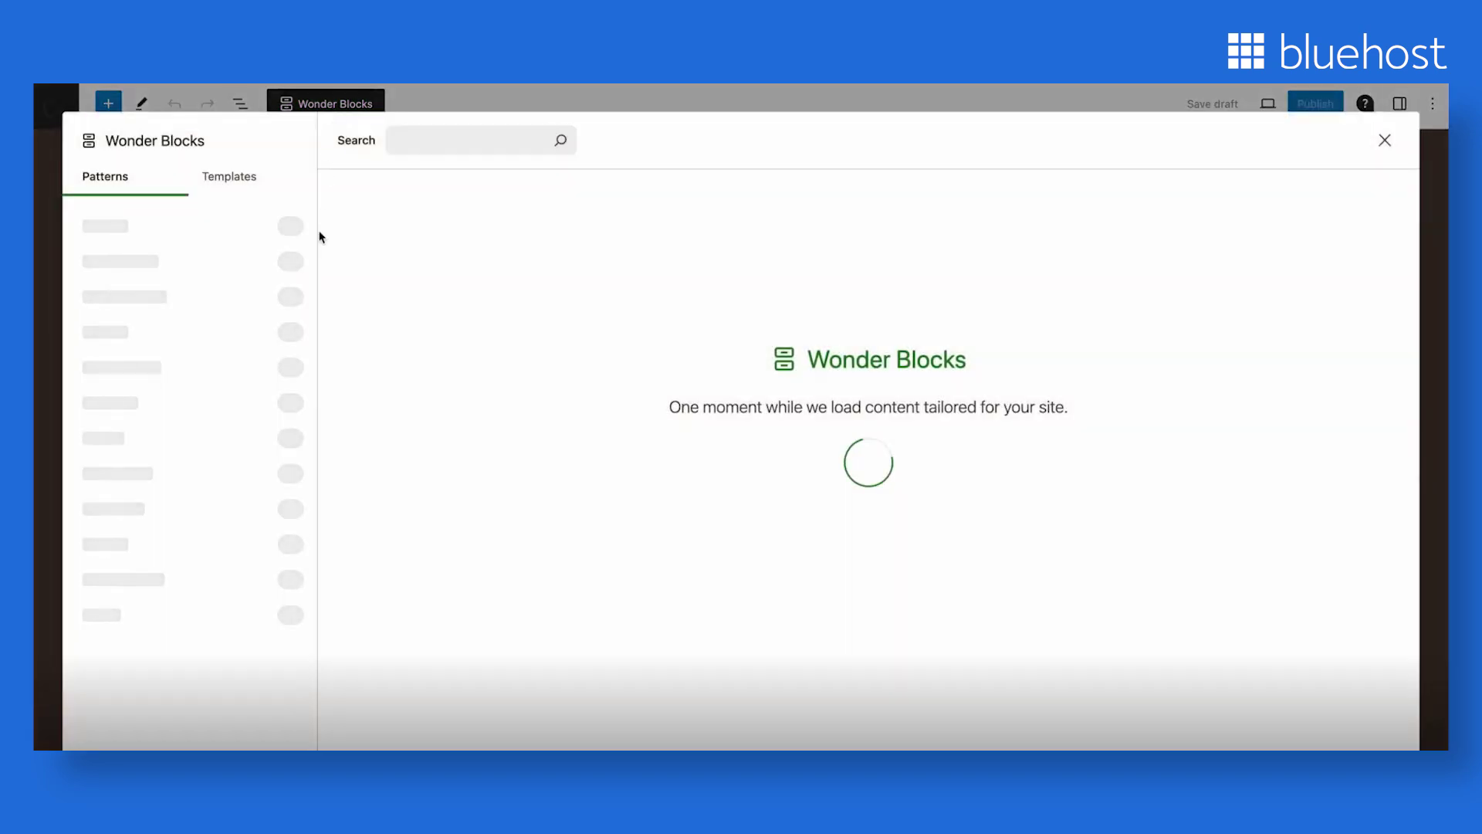